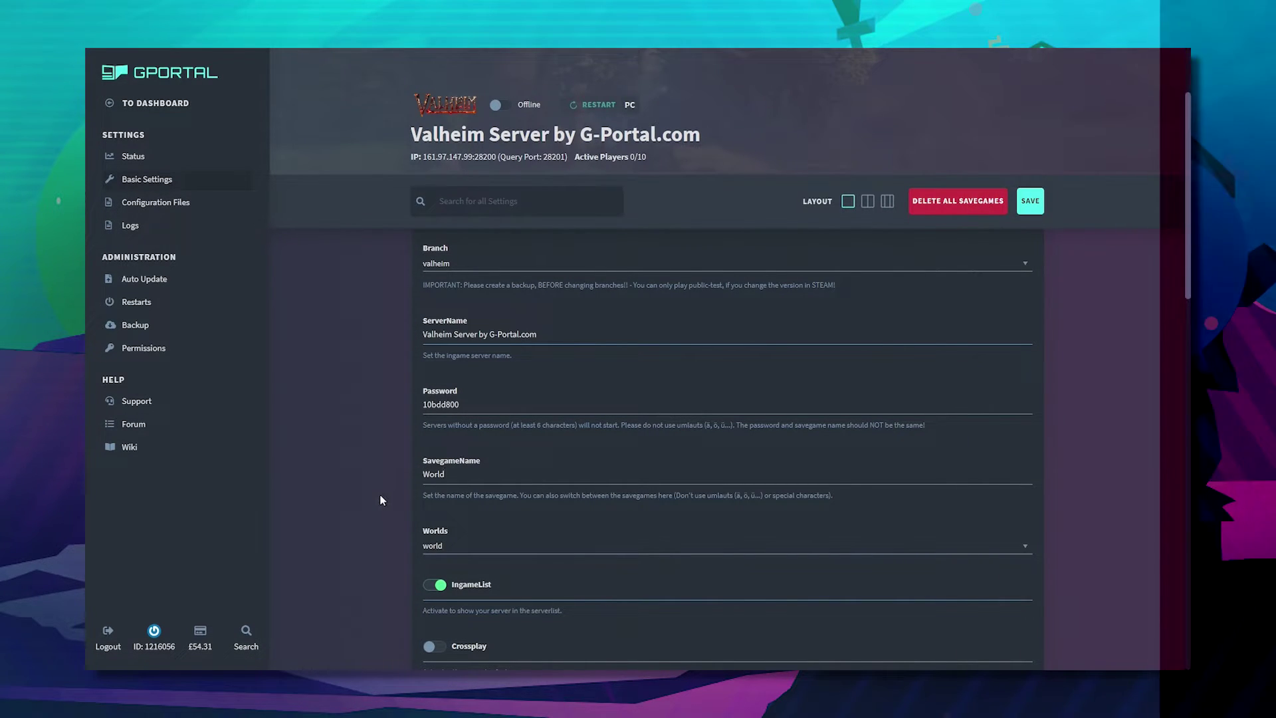
Step: Select the existing savegame name 'World' so it can be replaced with Gportal1
key("ctrl+a")
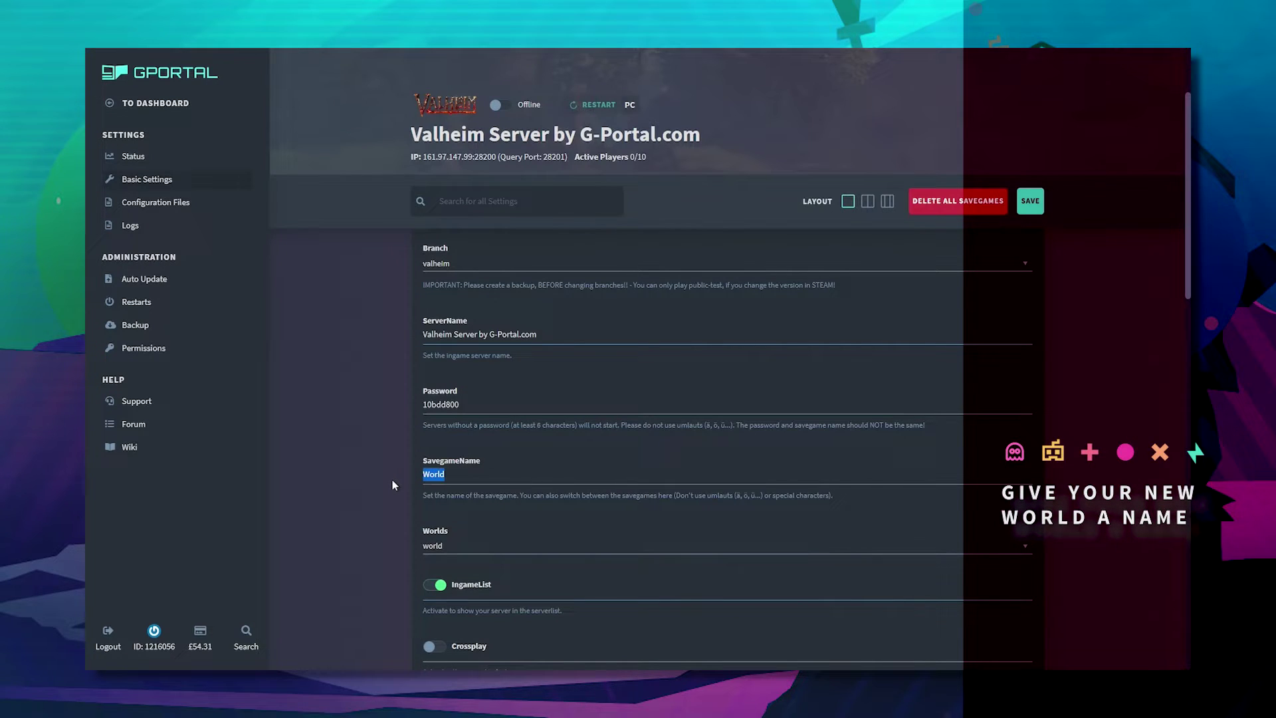
type("Gportal")
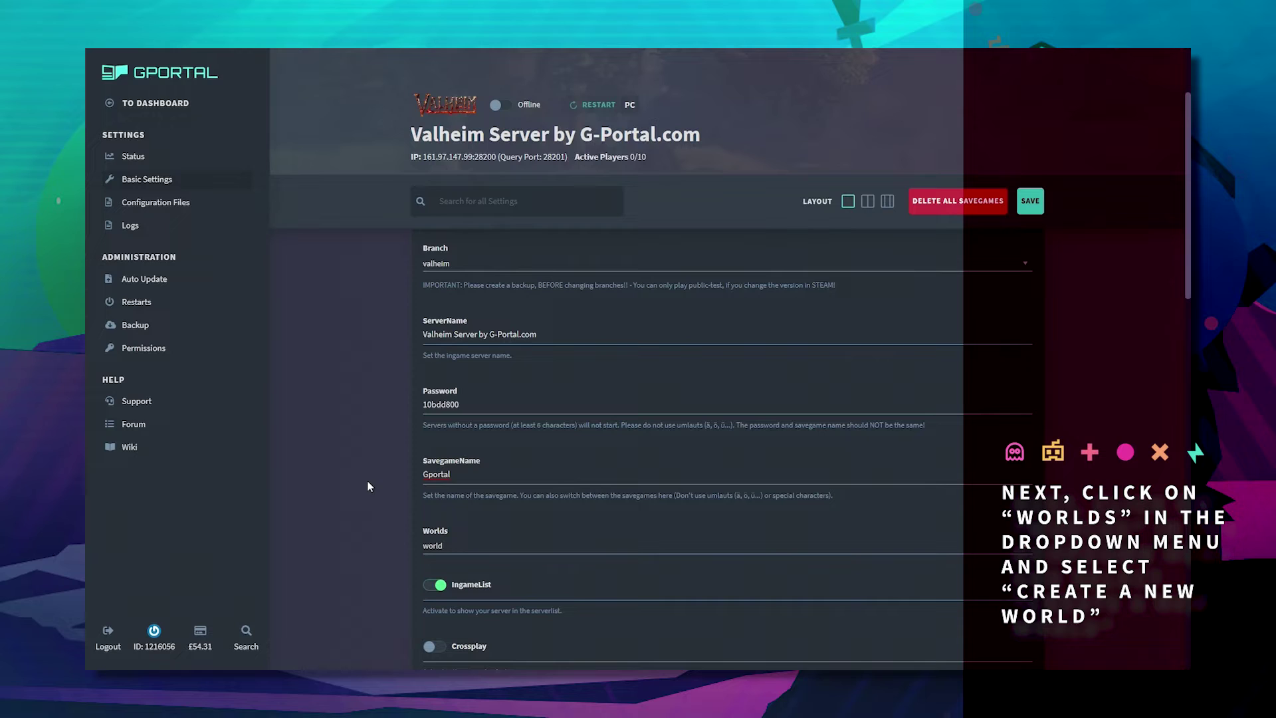
type("1")
Step: Choose 'Create a new world' in the Worlds dropdown and save the settings
left_click(446, 551)
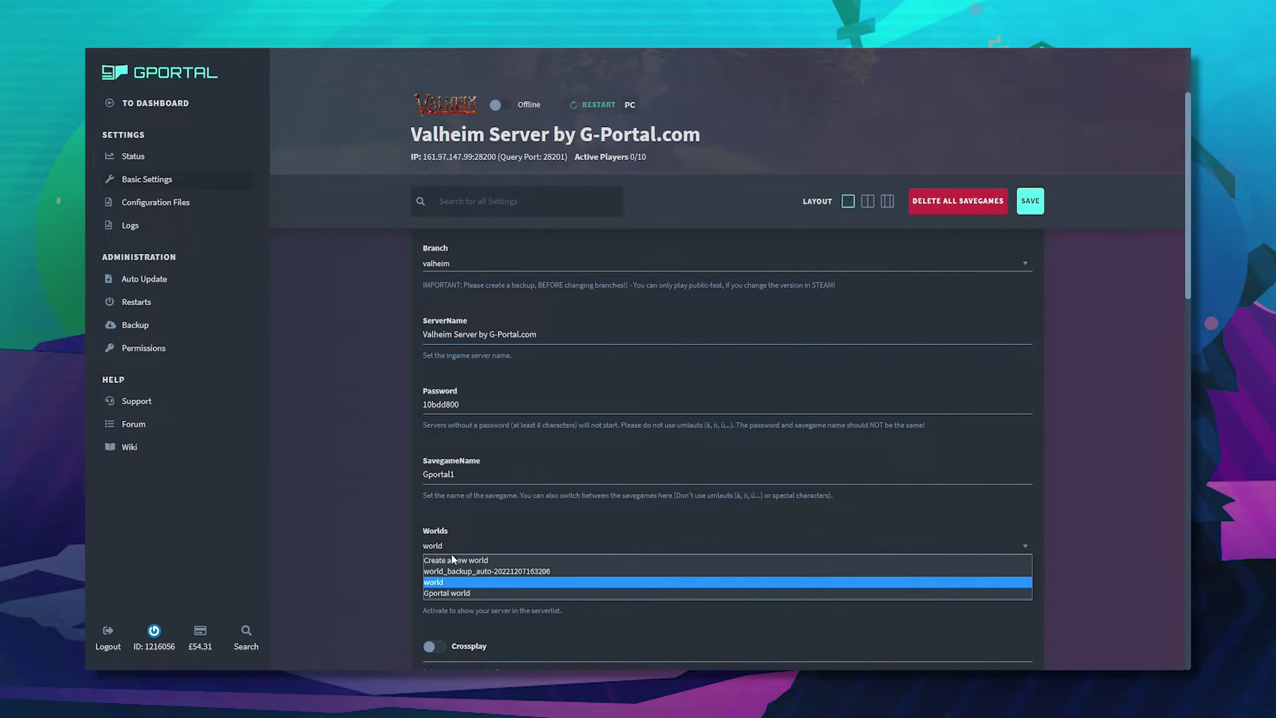
left_click(464, 560)
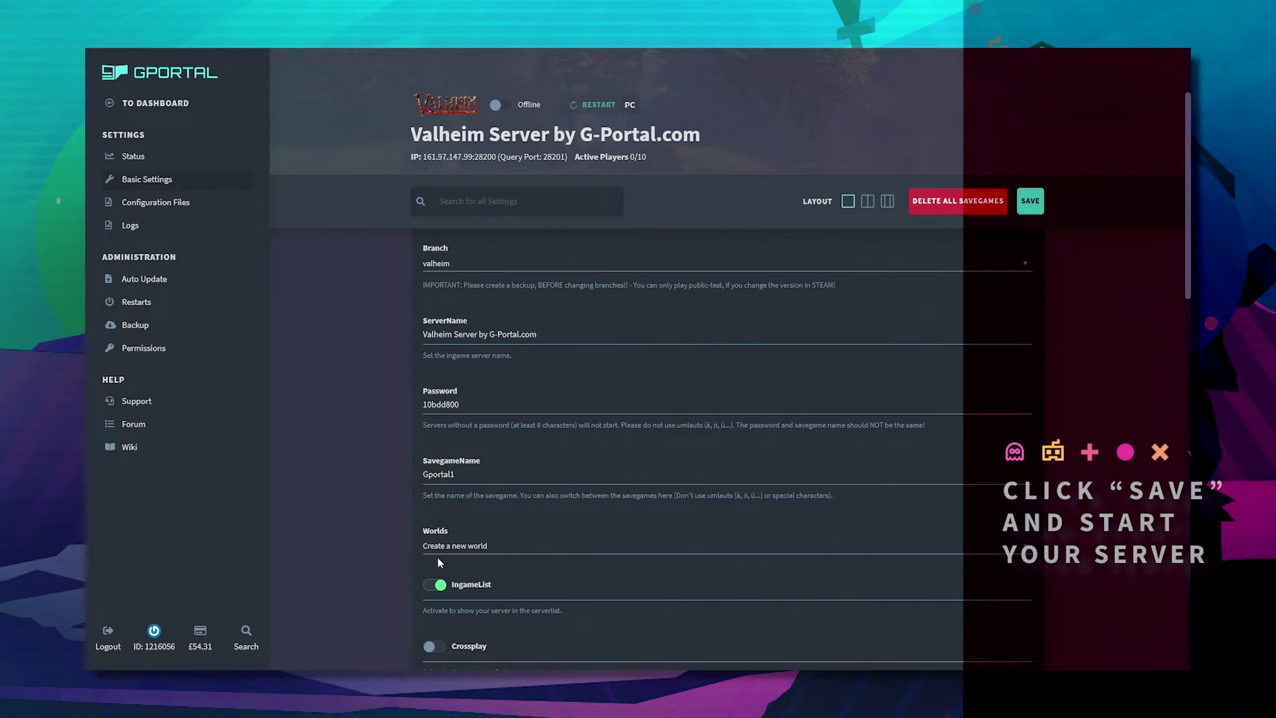
left_click(1032, 203)
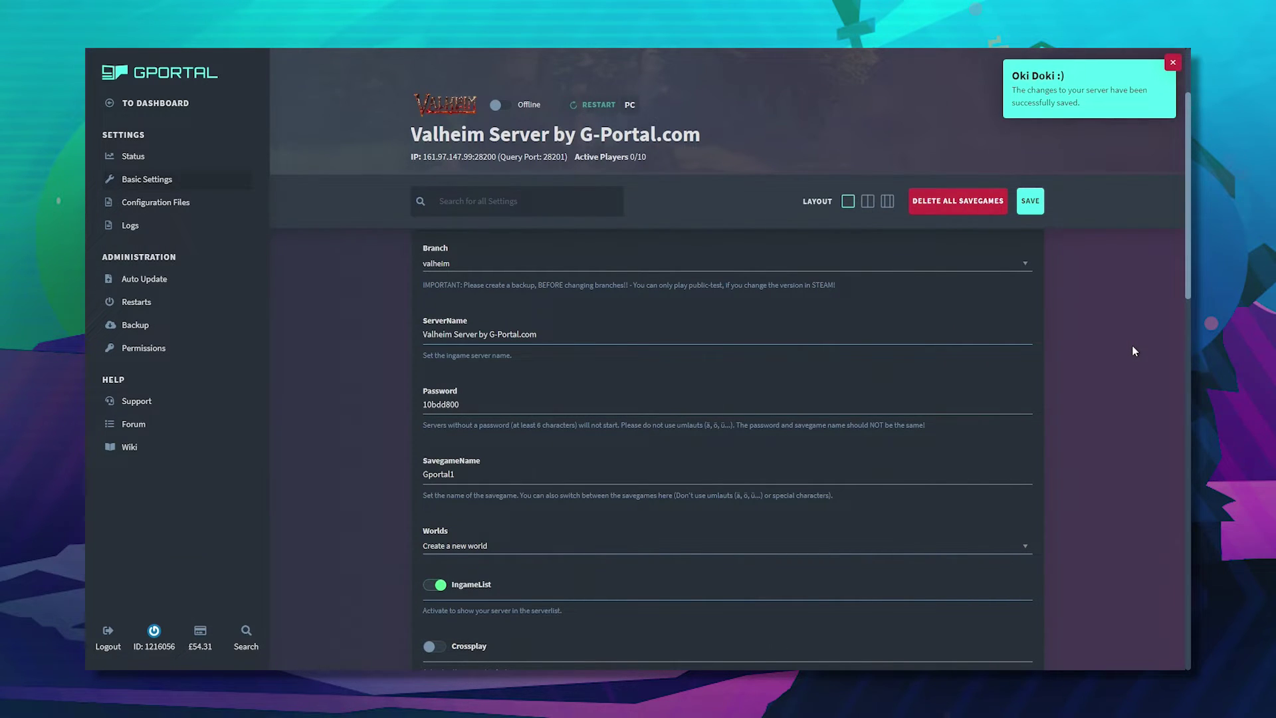
Step: Switch the Valheim server from Offline to Online using the header status toggle
left_click(499, 107)
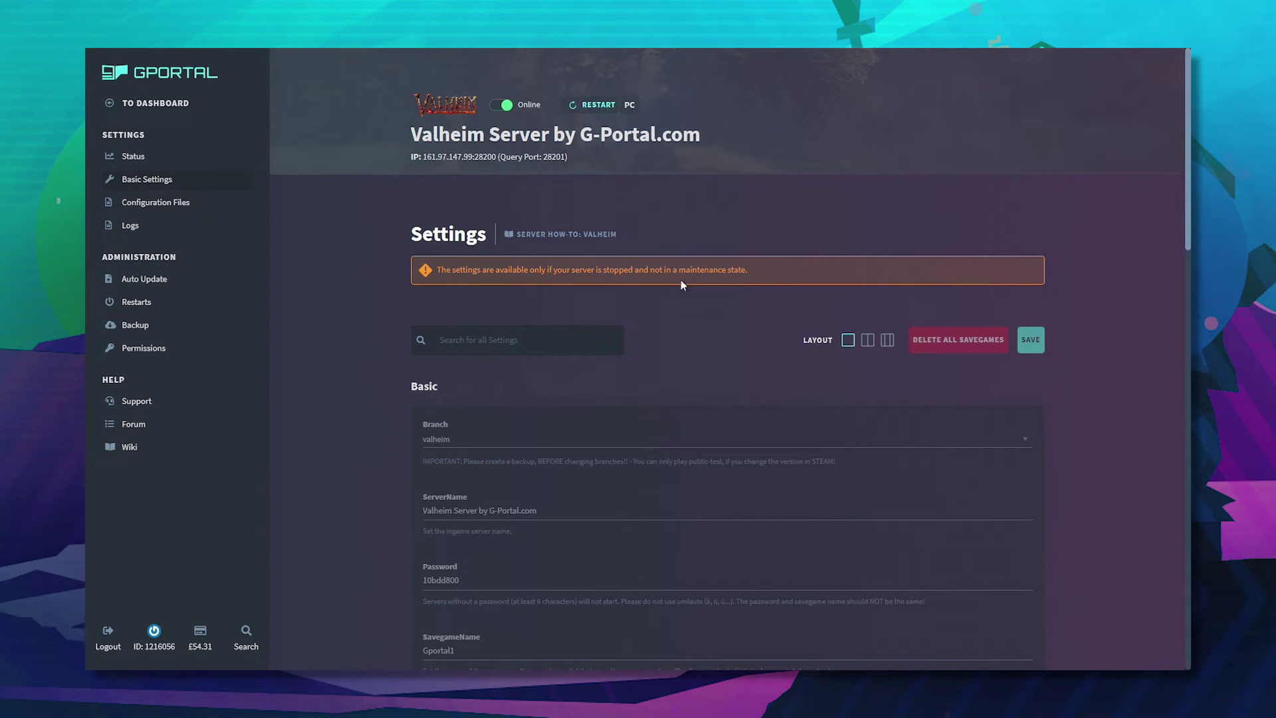
scroll(395, 332, "down", 2)
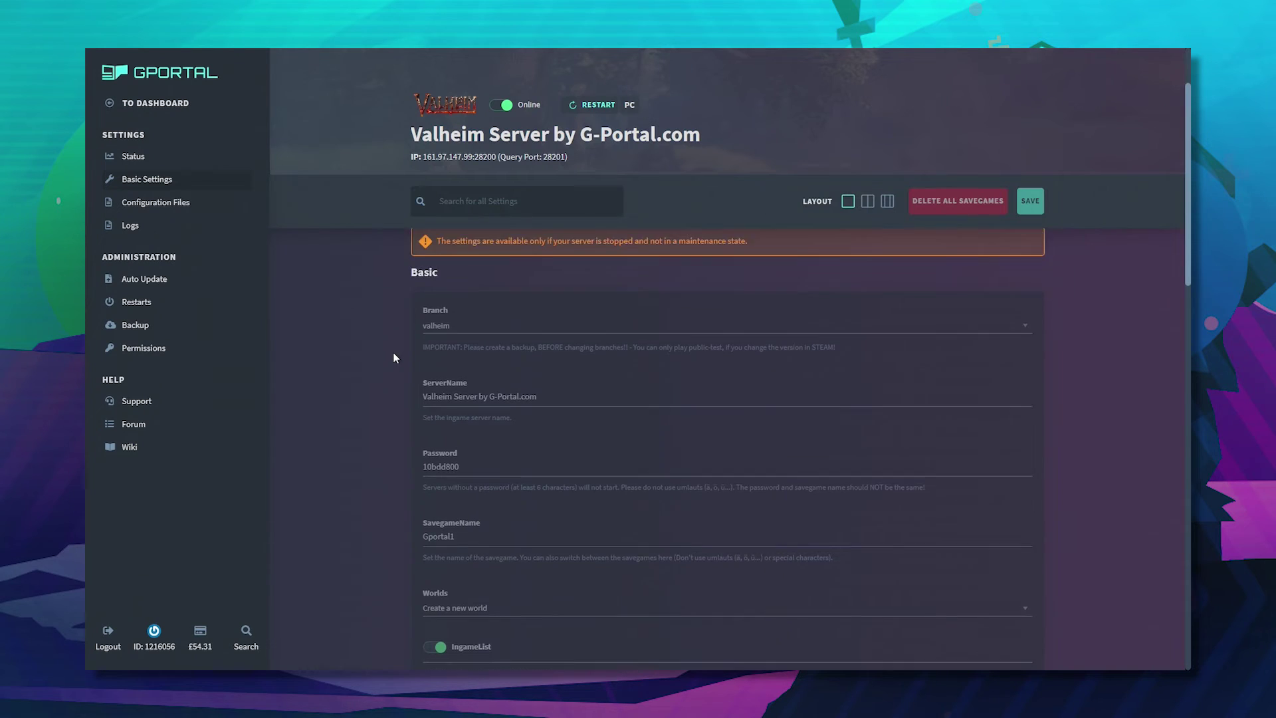